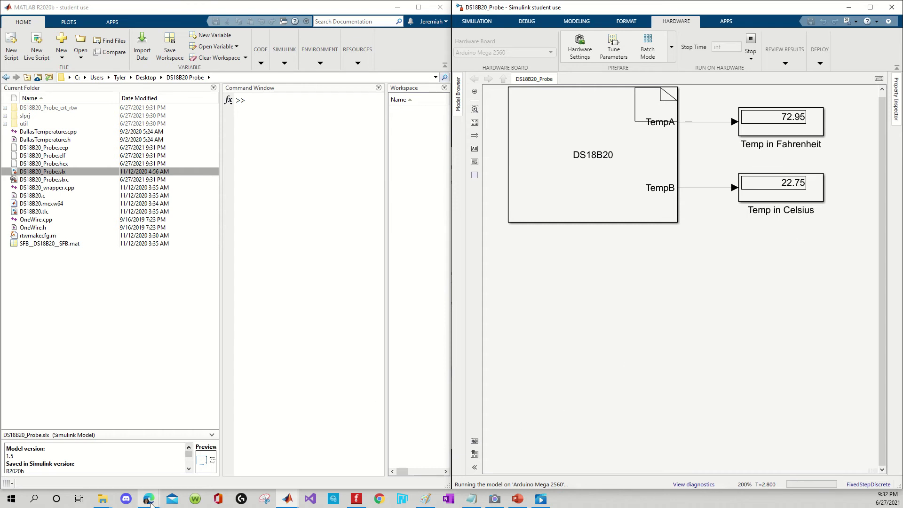
Step: Highlight the Arduino-libraries question and the INC_PATH reply in the YouTube comments, then minimize Edge
mouse_move(149, 501)
click(137, 475)
click(64, 6)
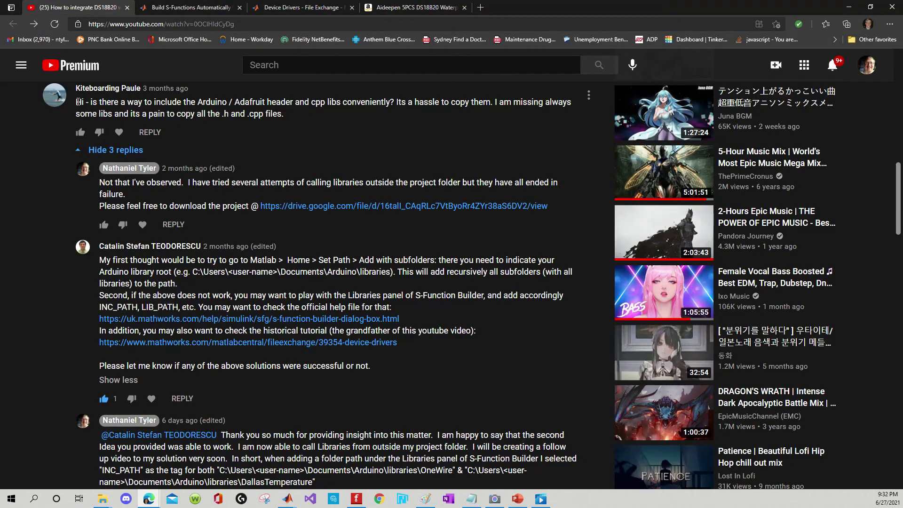
drag(78, 102, 286, 118)
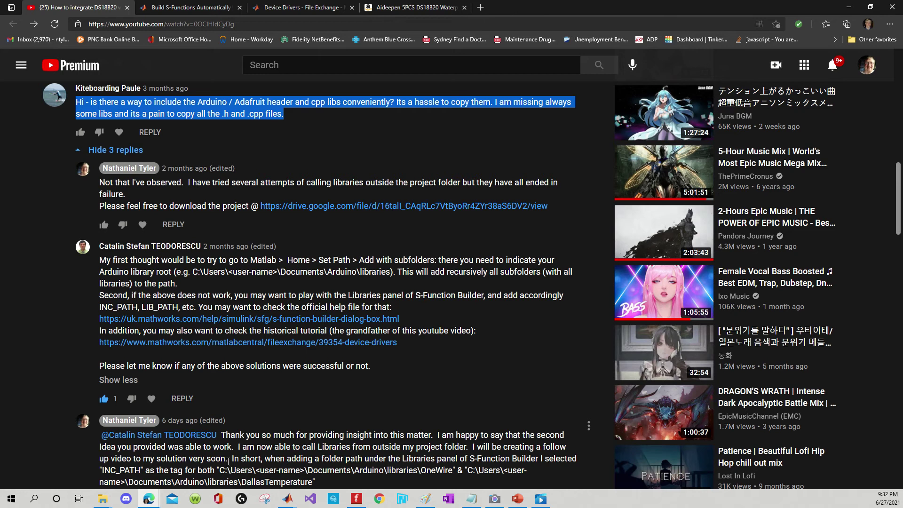
drag(232, 458, 380, 491)
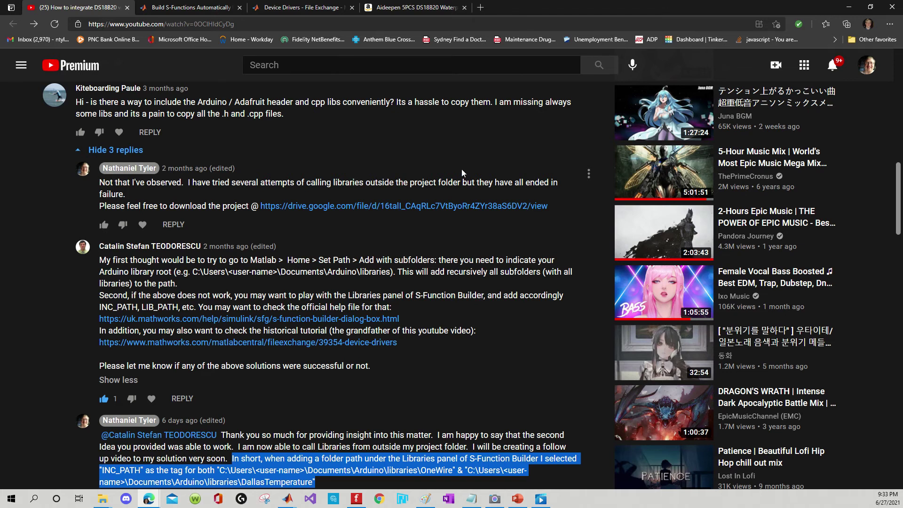
click(841, 6)
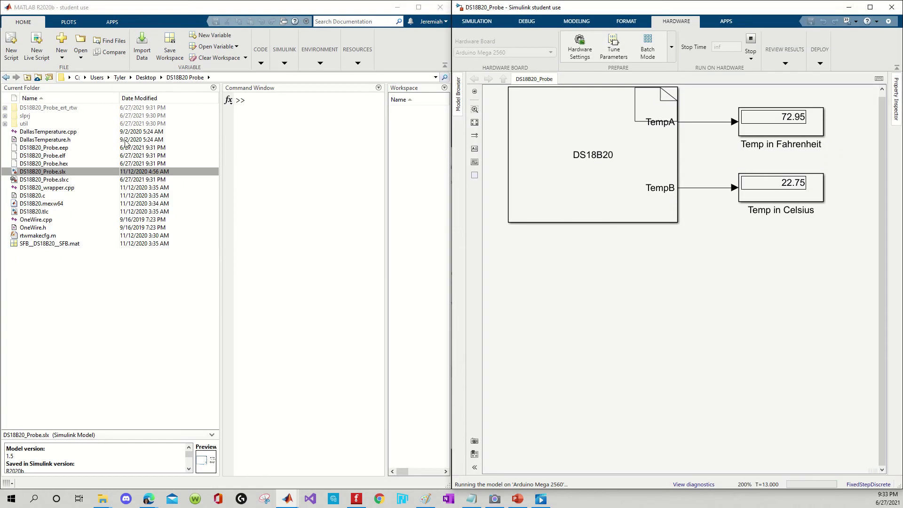
Step: Select util, DallasTemperature.cpp/.h and OneWire.cpp/.h together in the project's Current Folder
click(62, 124)
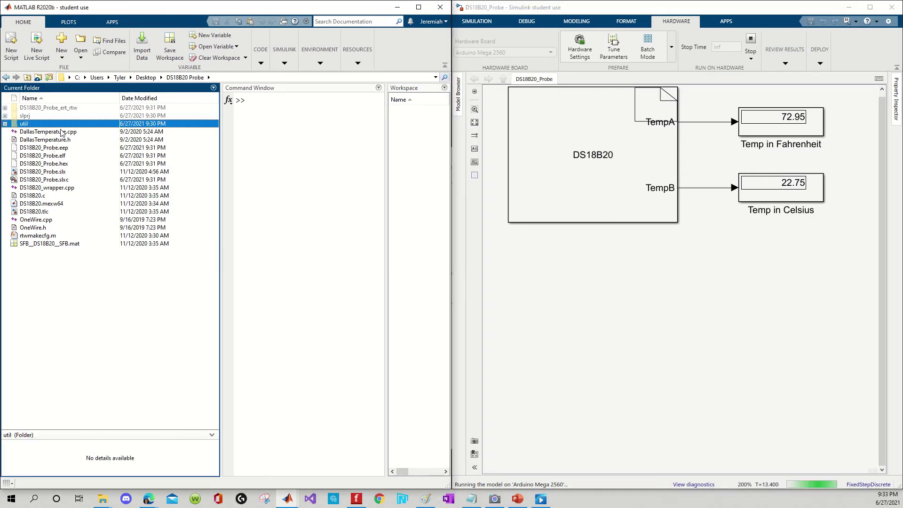
ctrl+click(62, 132)
ctrl+click(46, 140)
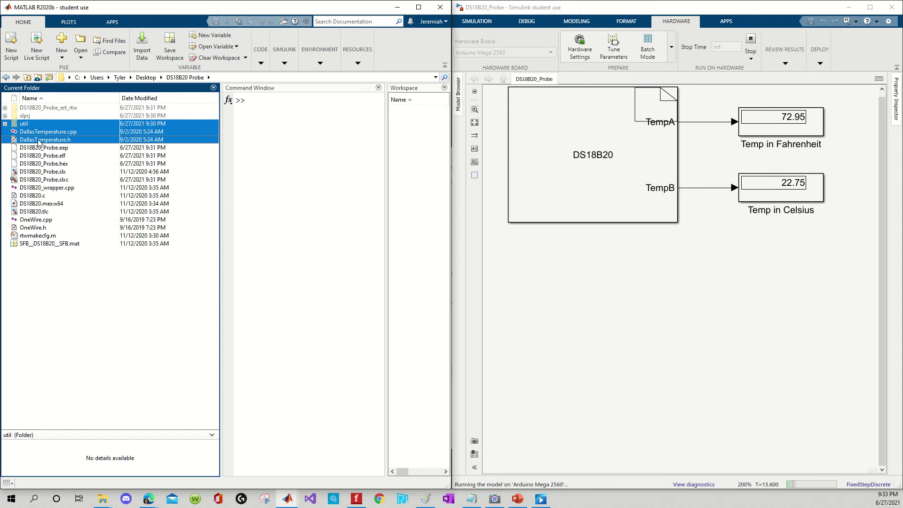
ctrl+click(38, 220)
ctrl+click(34, 227)
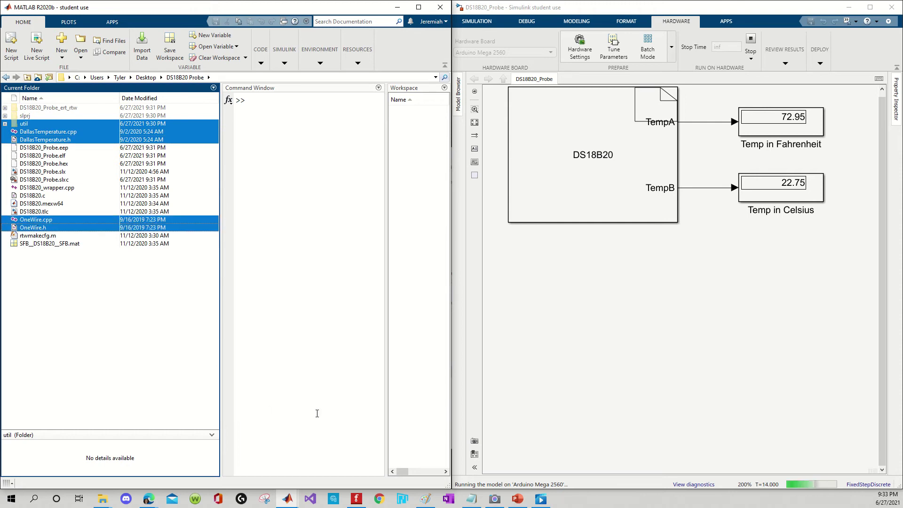
Step: Show the OneWire library folder window just below the DallasTemperature library folder window
mouse_move(102, 502)
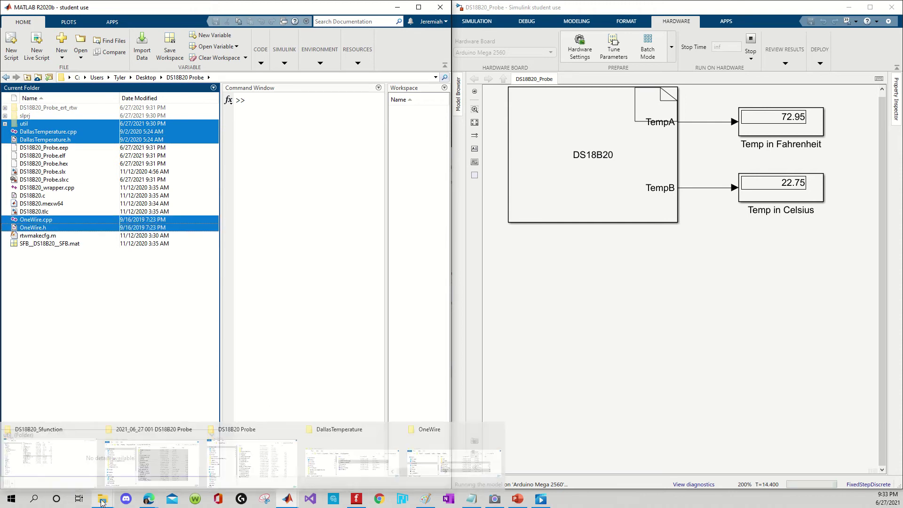
click(339, 464)
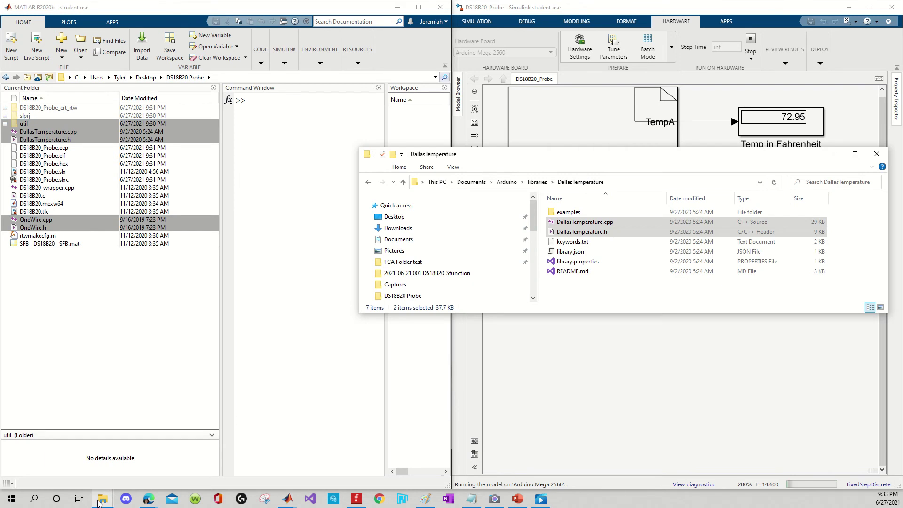
click(466, 459)
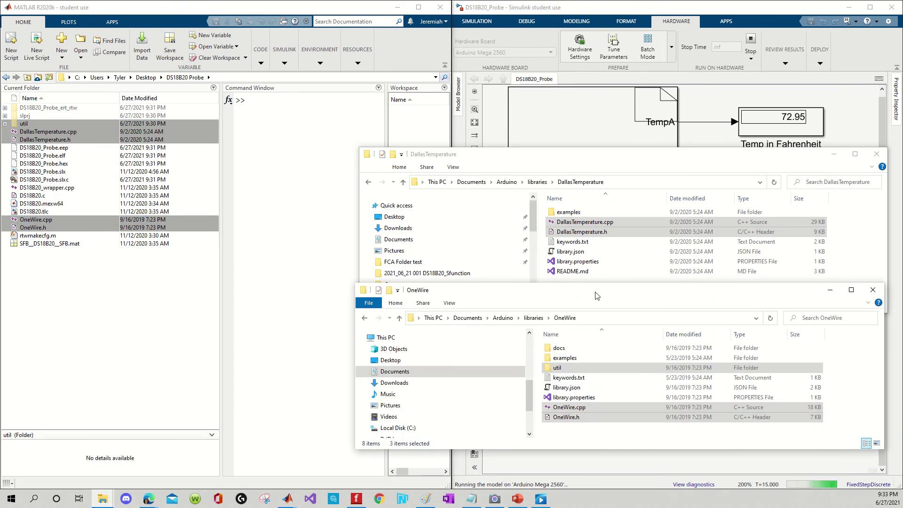
drag(597, 293, 600, 301)
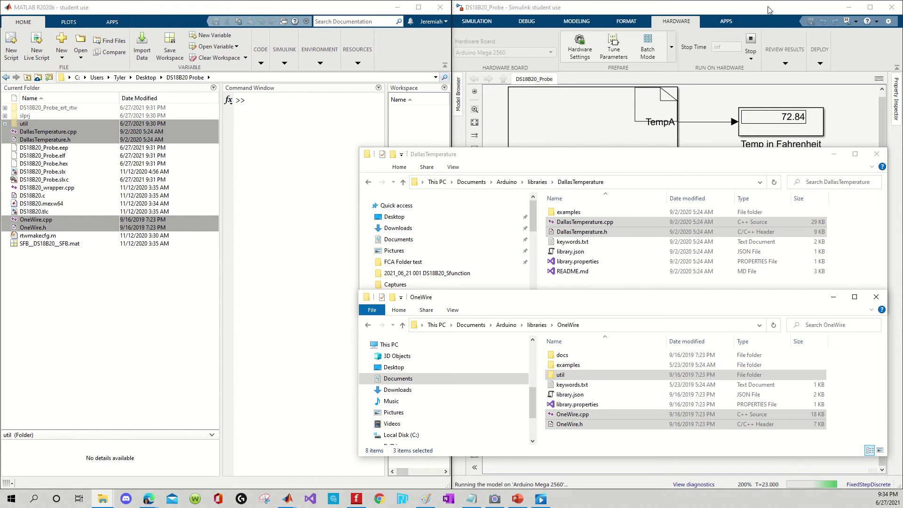
Step: Stop the model on the Arduino Mega and delete util plus the copied DallasTemperature/OneWire files
click(767, 21)
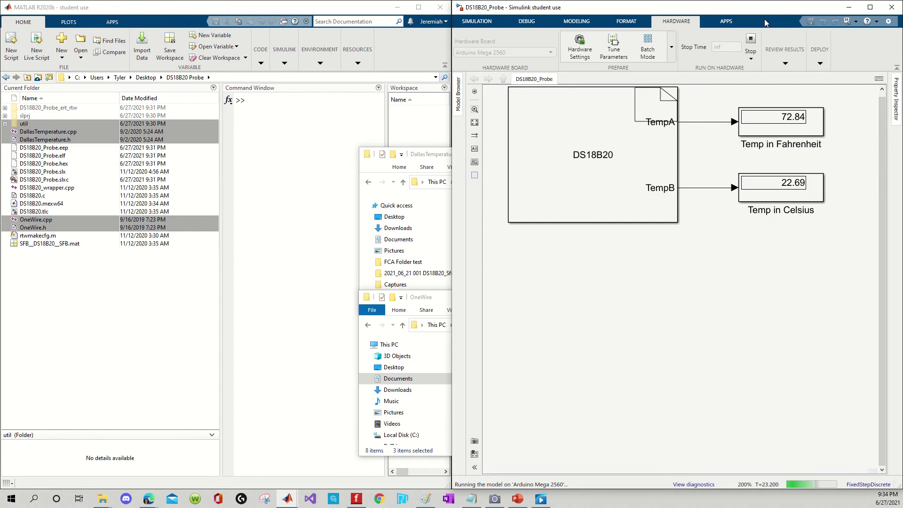
click(751, 40)
click(71, 142)
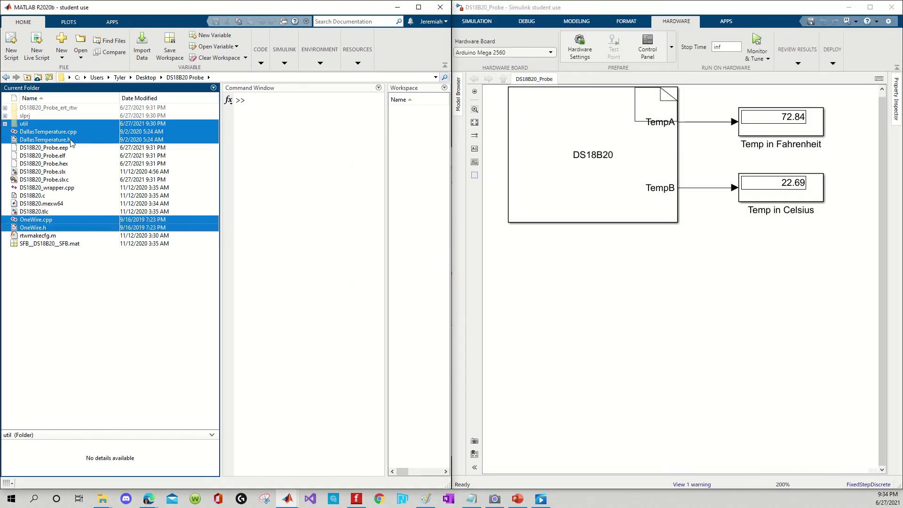
right_click(71, 143)
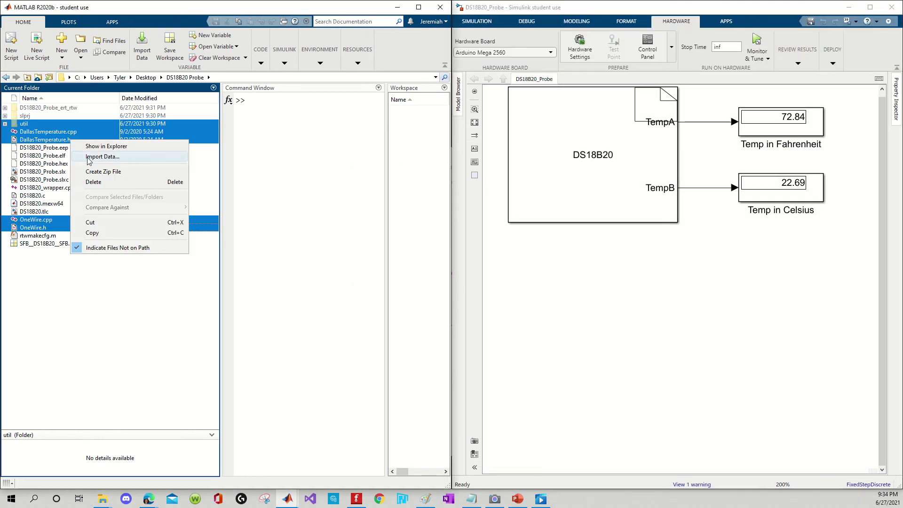
click(92, 182)
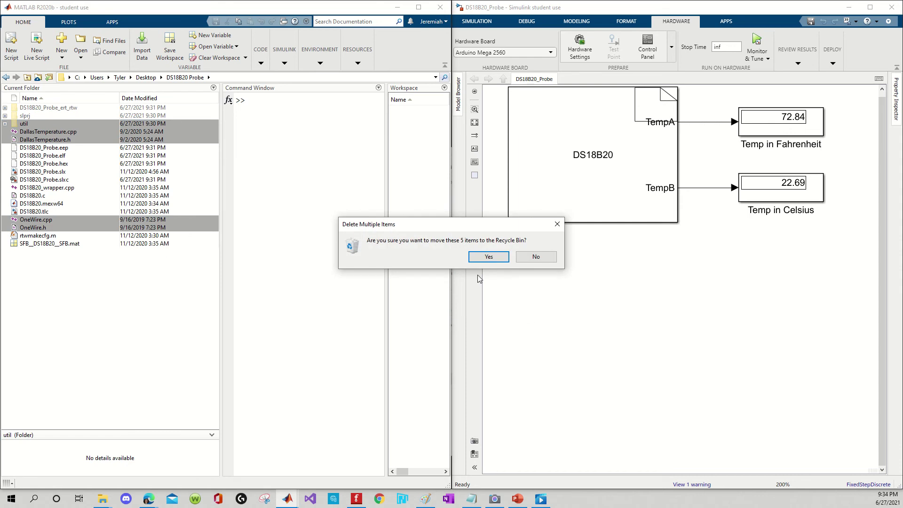
click(504, 264)
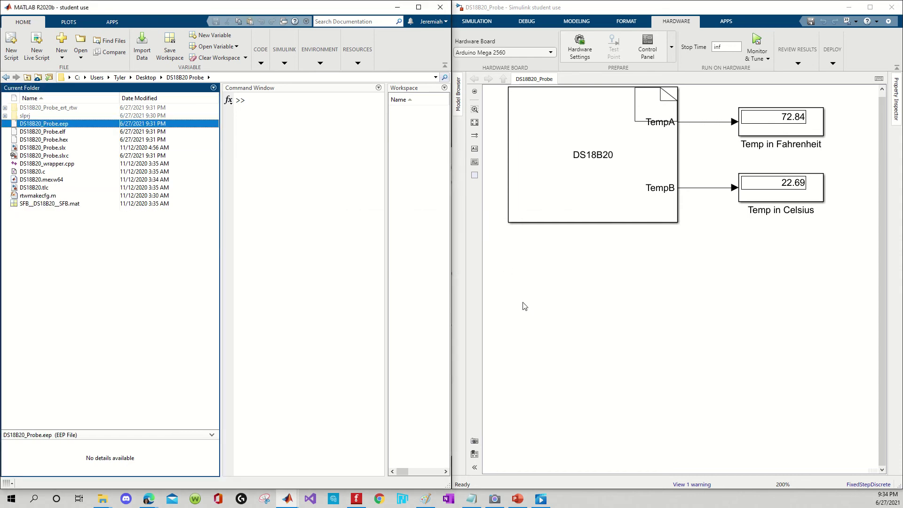
click(576, 196)
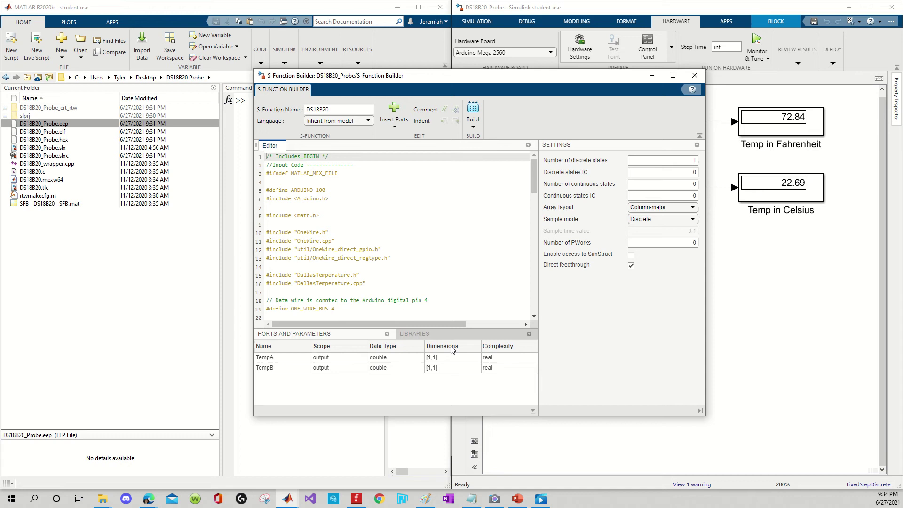
Step: Add the OneWire library folder path to the Libraries table, tagged INC_PATH
click(445, 334)
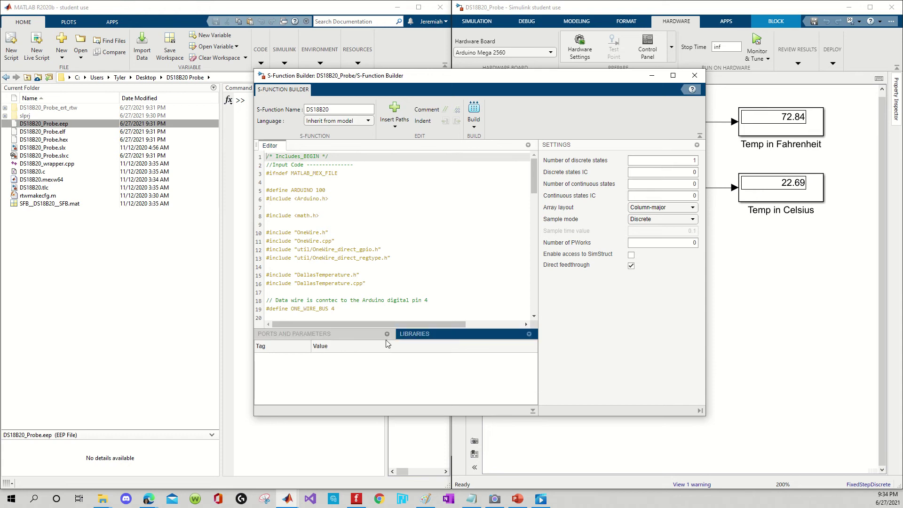
right_click(287, 347)
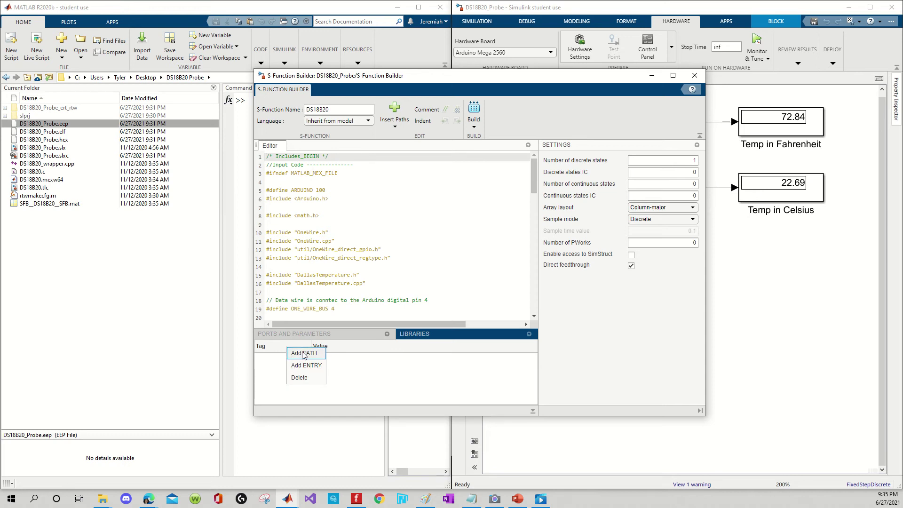
click(301, 354)
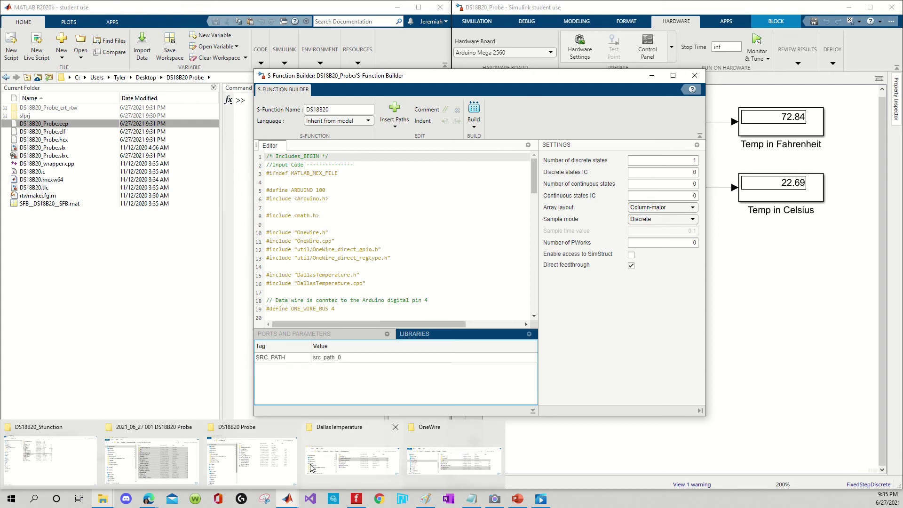
click(485, 465)
click(607, 325)
key(ctrl+c)
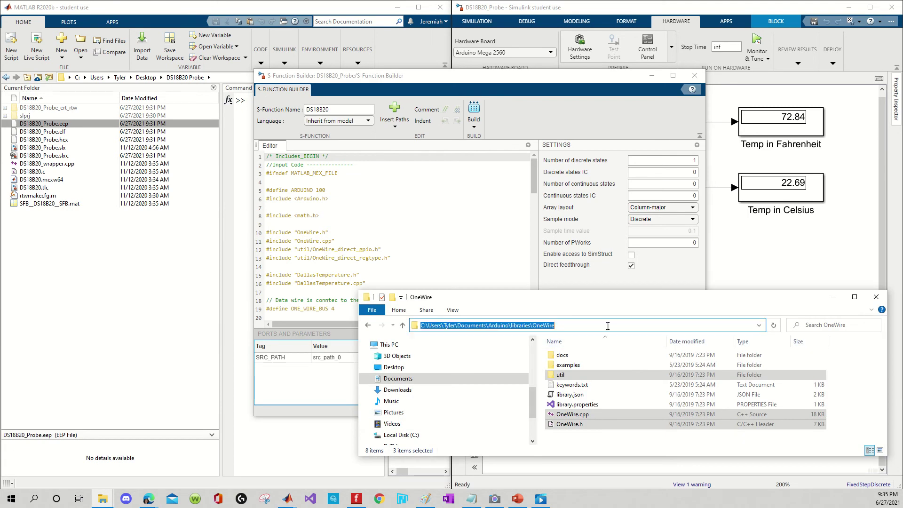
double_click(349, 360)
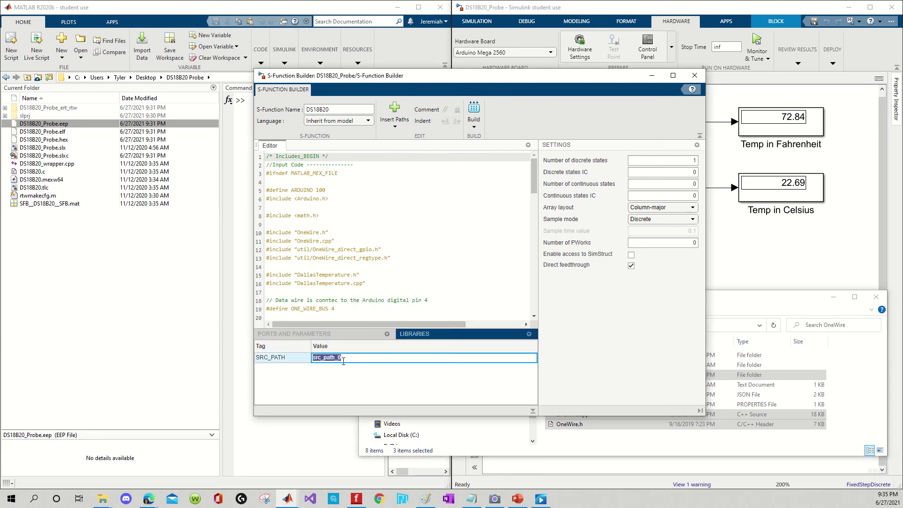
key(ctrl+v)
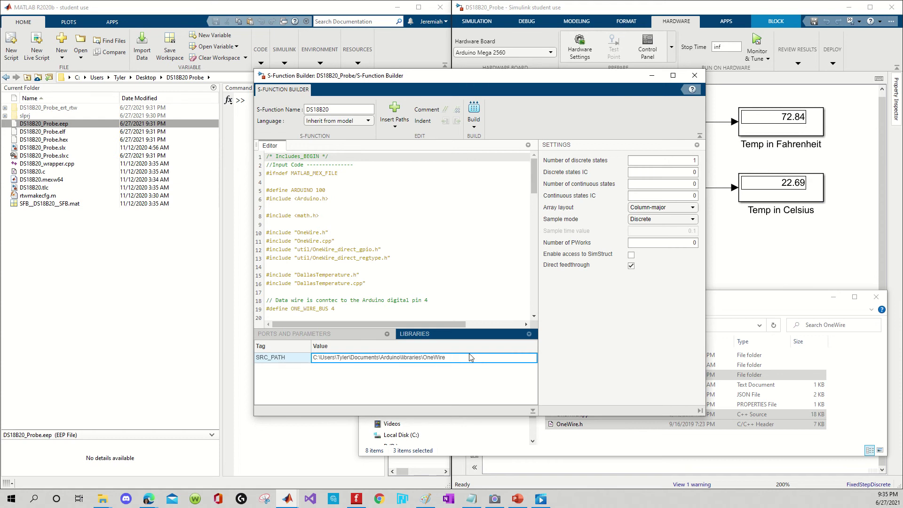
click(282, 357)
click(282, 358)
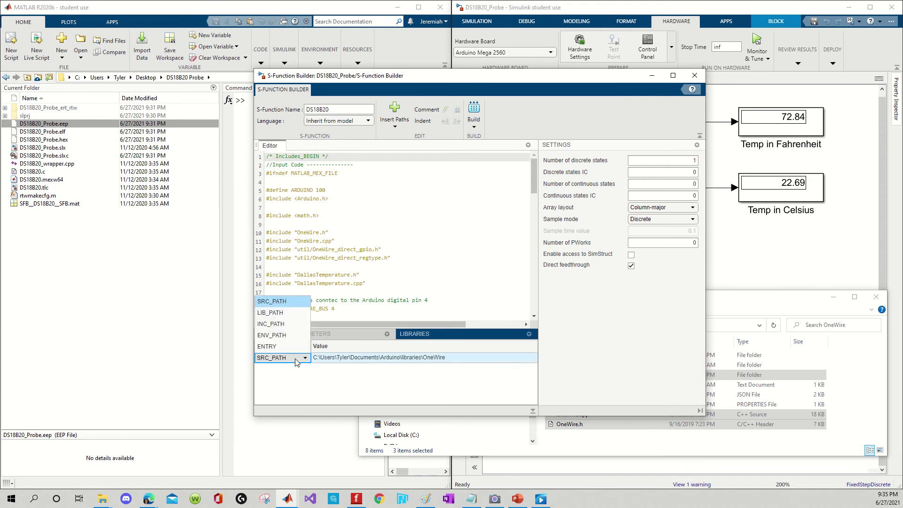
click(280, 324)
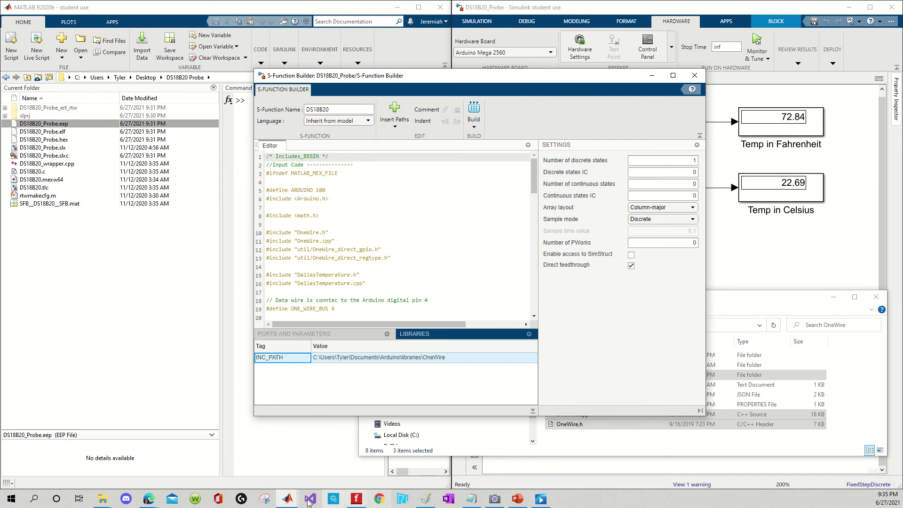
Step: Add the DallasTemperature library folder path as a second entry, also tagged INC_PATH
click(102, 499)
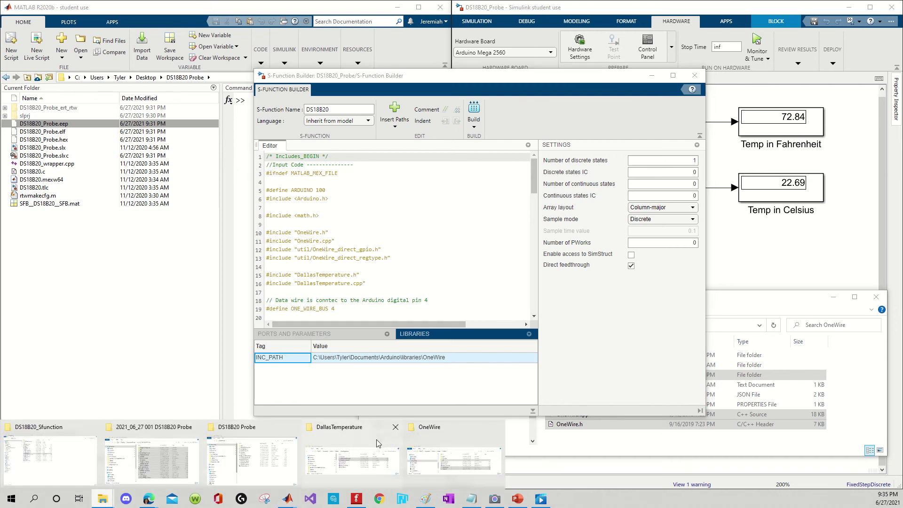
click(423, 452)
click(630, 185)
key(ctrl+c)
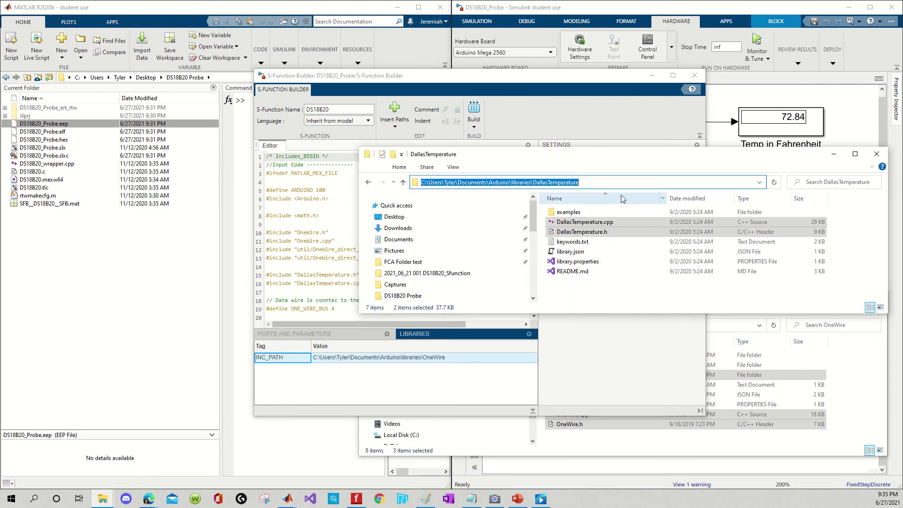
click(423, 380)
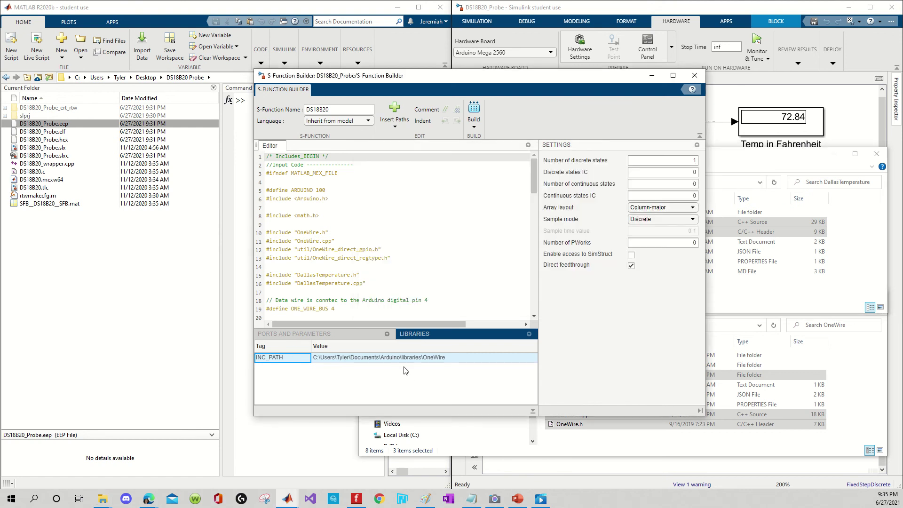
right_click(288, 344)
click(299, 354)
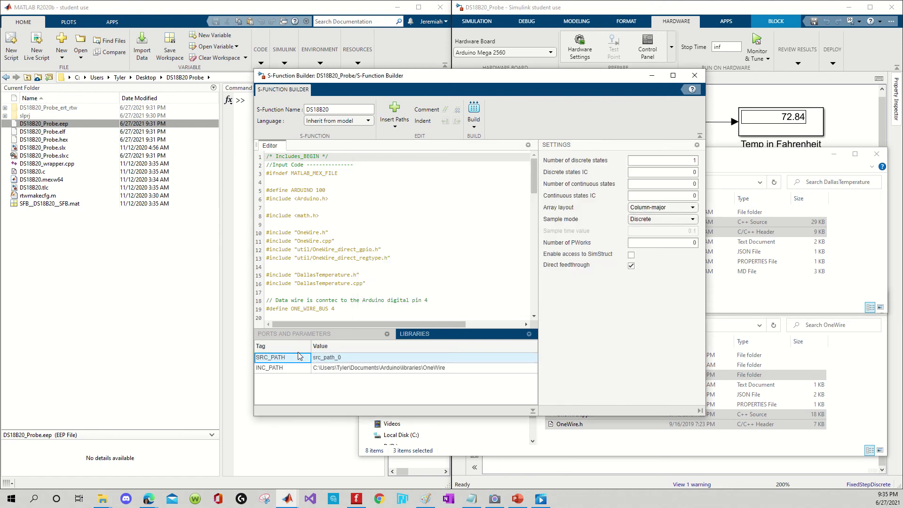
double_click(326, 358)
key(ctrl+v)
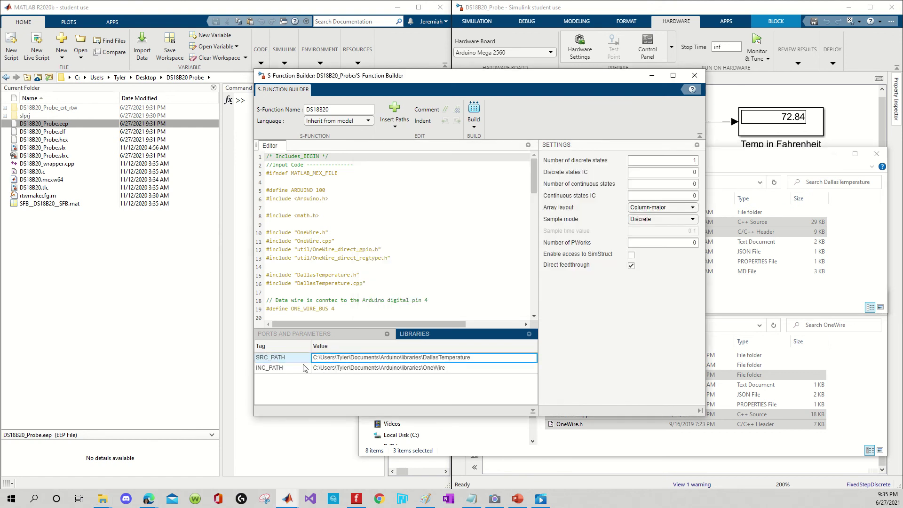
click(278, 358)
click(278, 359)
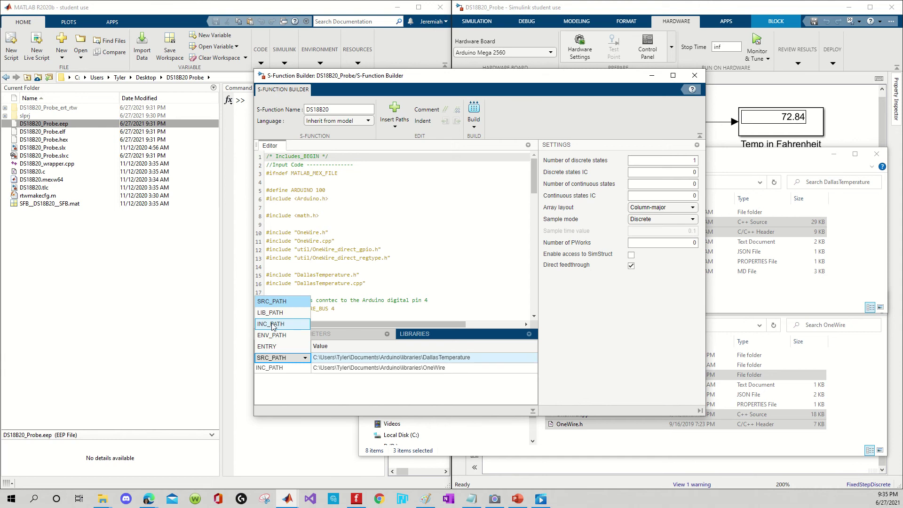
click(273, 325)
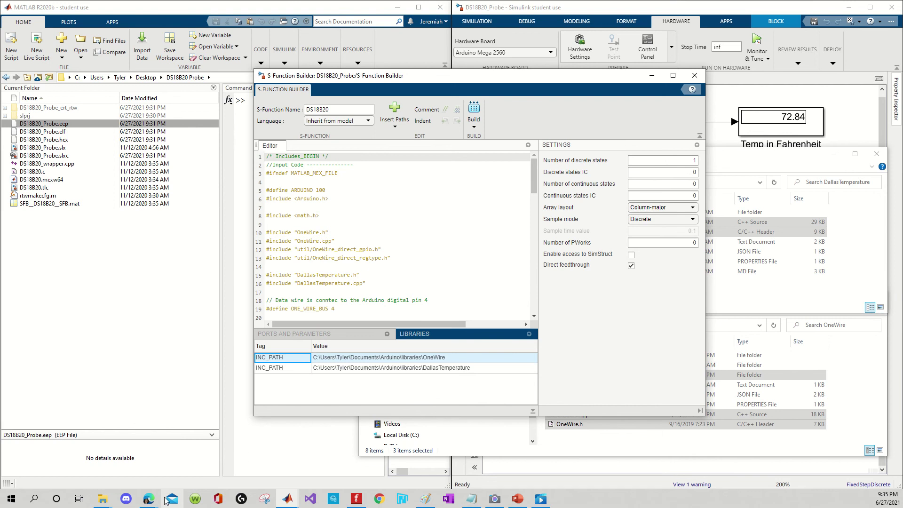
Step: Read the INC_PATH tag description on the 'Build S-Functions Automatically' help page, then minimize Edge
mouse_move(149, 499)
click(123, 426)
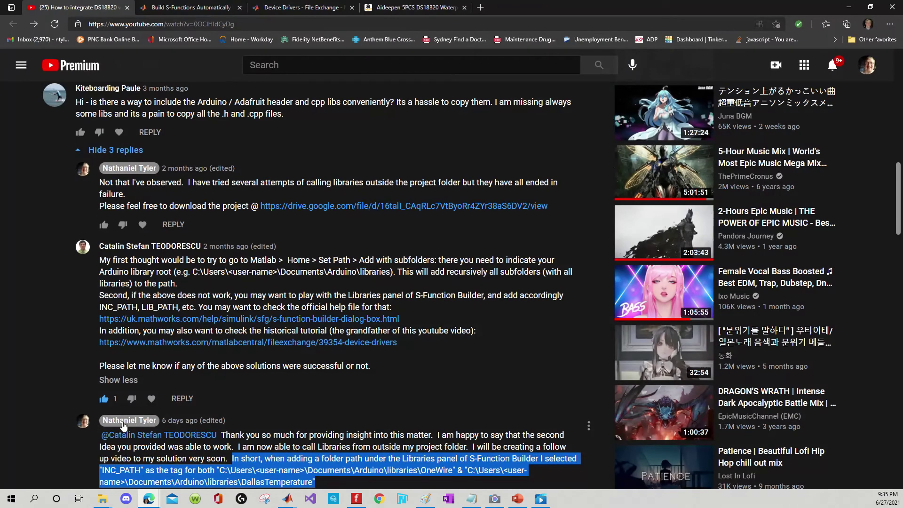
click(191, 8)
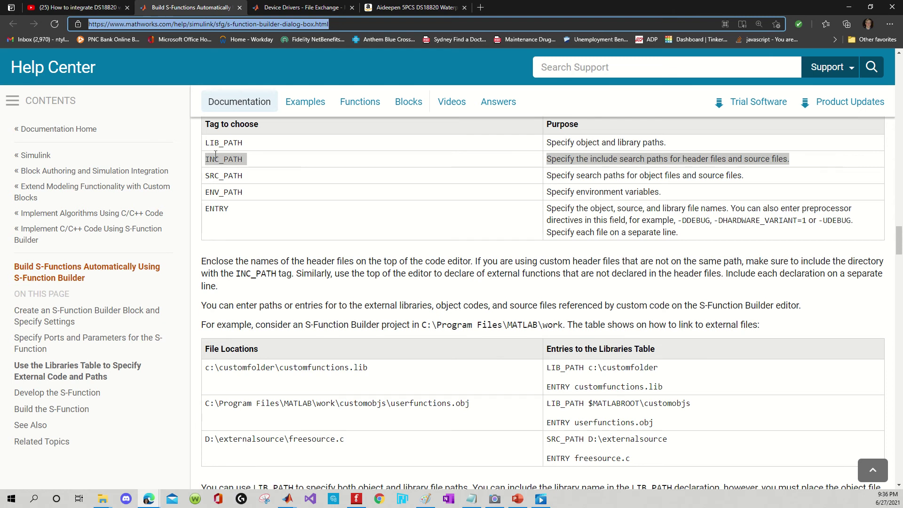
click(849, 7)
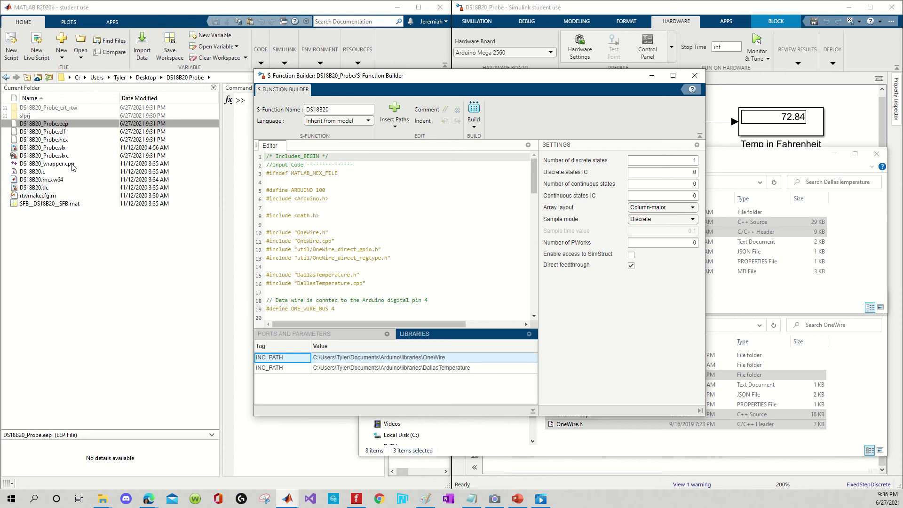
Step: Rebuild DS18B20, overwriting DS18B20.c and the TLC file, then close the builder keeping changes
click(474, 113)
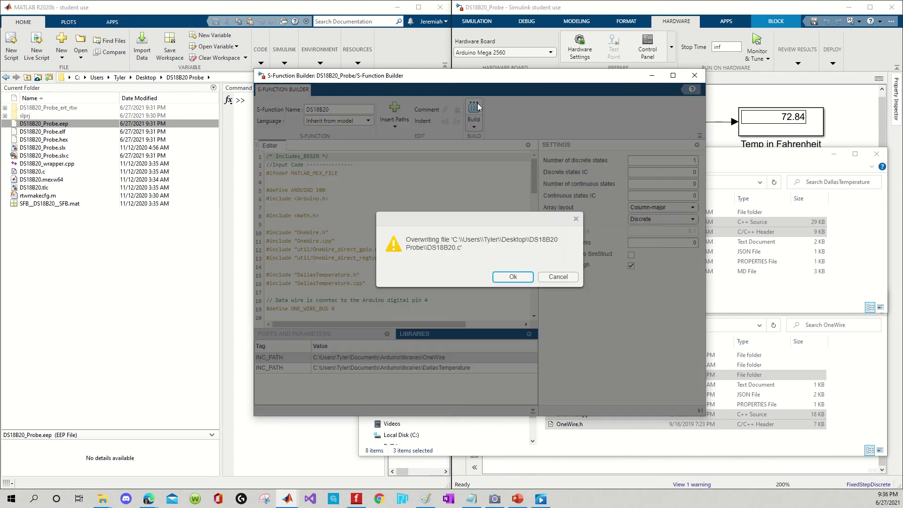
click(513, 281)
click(480, 277)
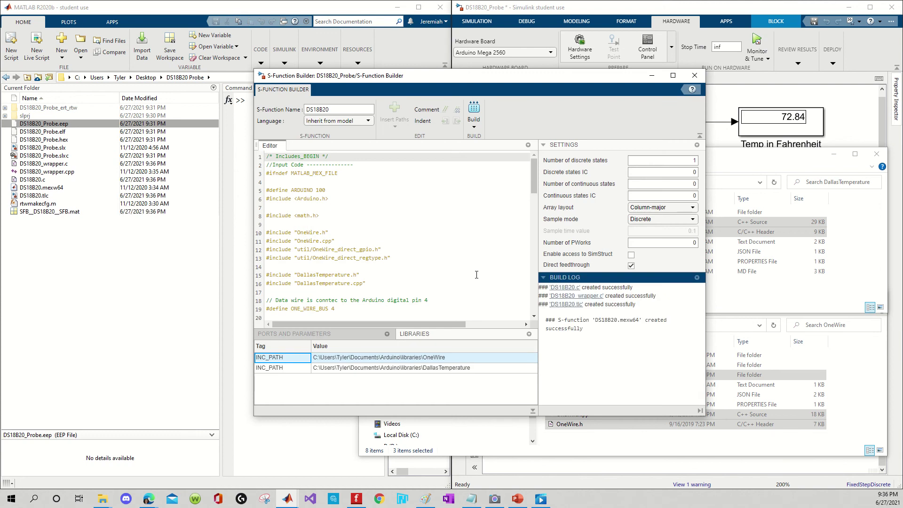
click(695, 75)
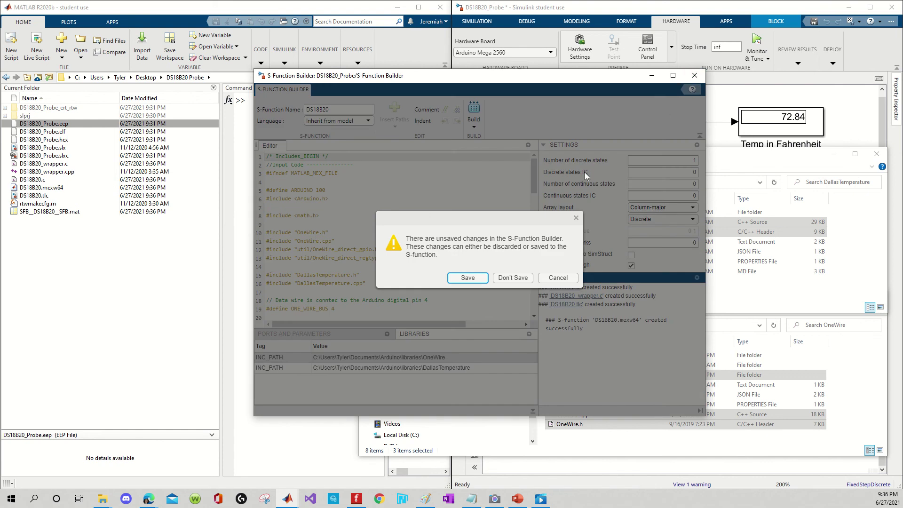
click(467, 278)
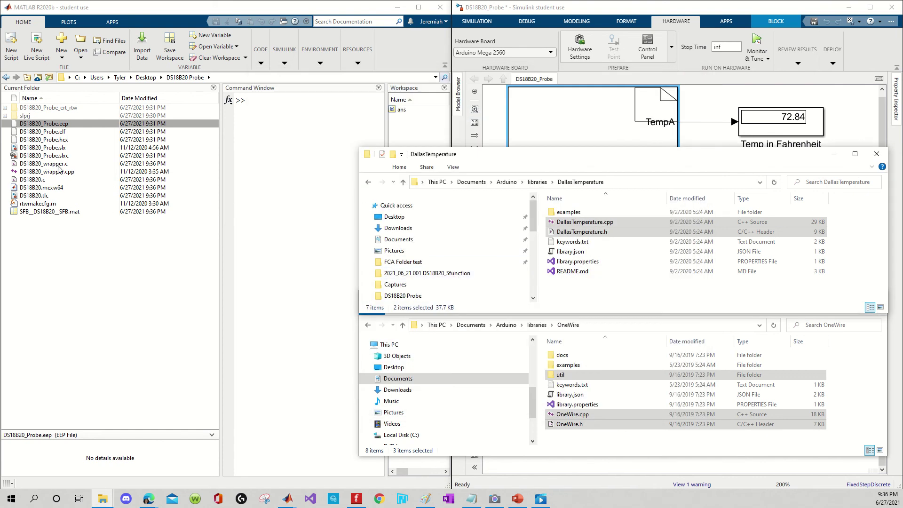
Step: Delete the old DS18B20_wrapper.cpp file from the project folder
click(59, 172)
key(Delete)
key(Return)
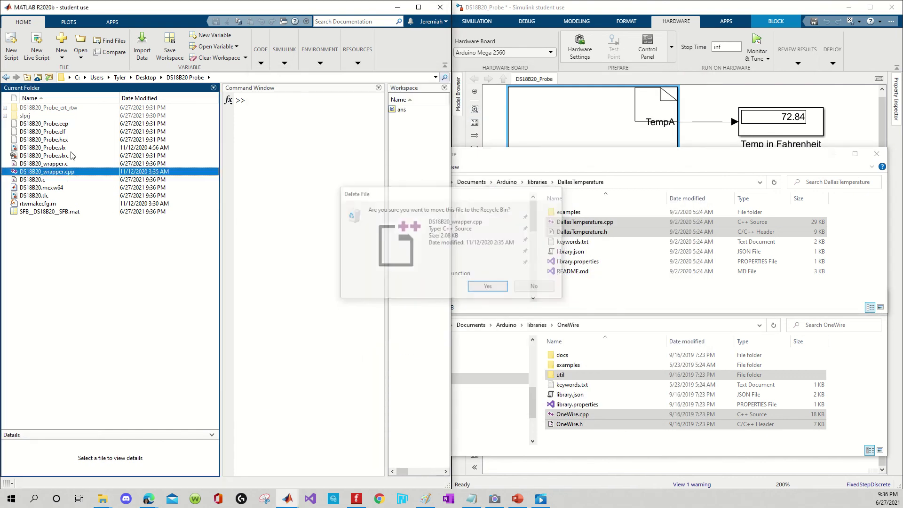
Step: Prefix the Outputs and Update wrapper functions (lines 57, 81) with extern "C" in DS18B20_wrapper.c and save
double_click(69, 164)
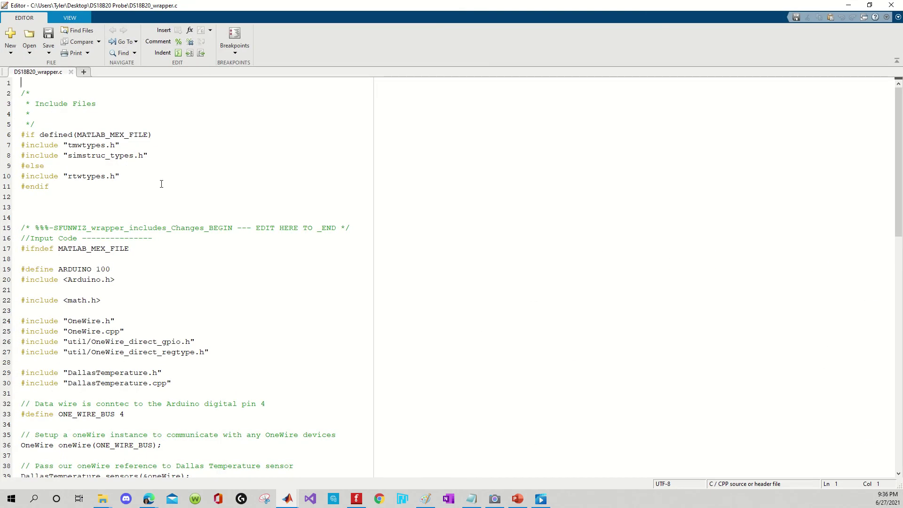
scroll(161, 184, down, 12)
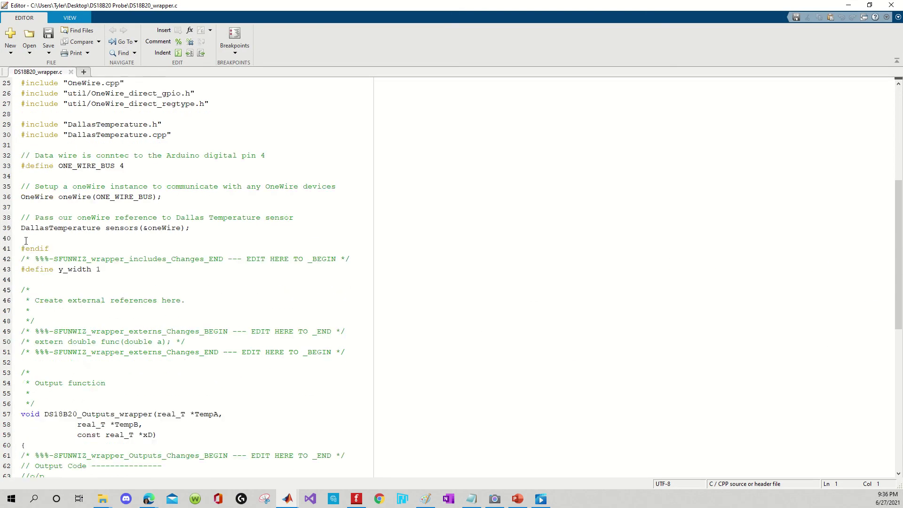
click(20, 290)
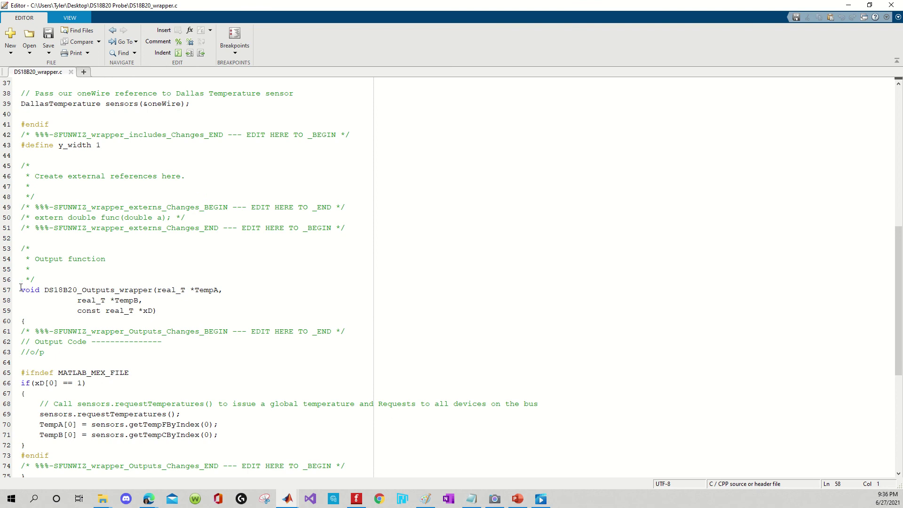
text(extern )
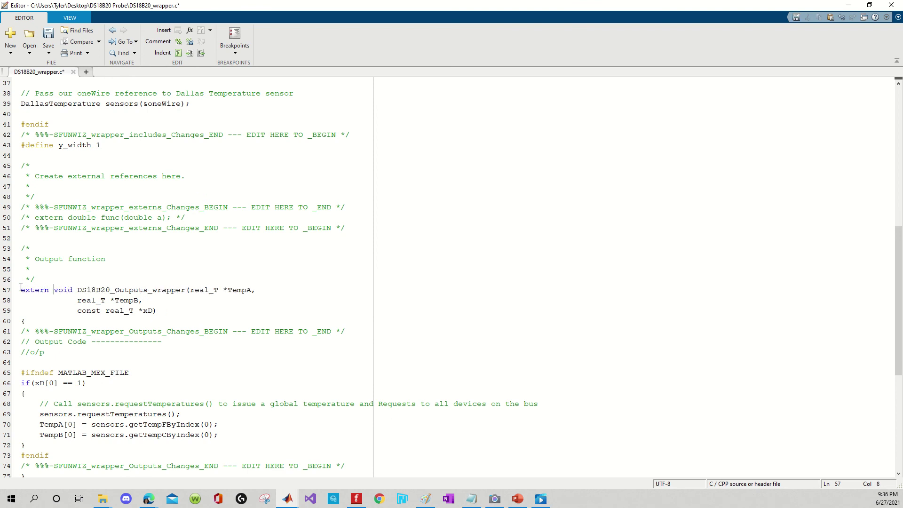
text("C")
key(shift+Home)
key(ctrl+c)
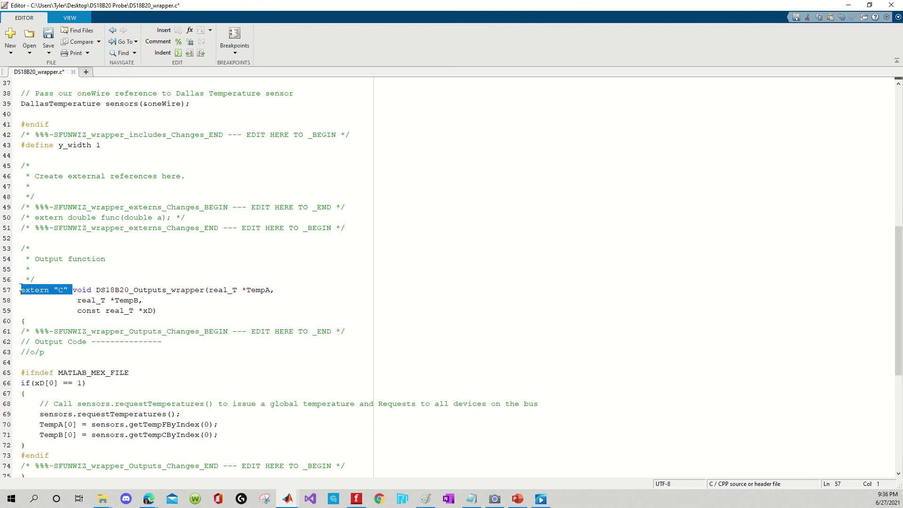
scroll(20, 286, down, 3)
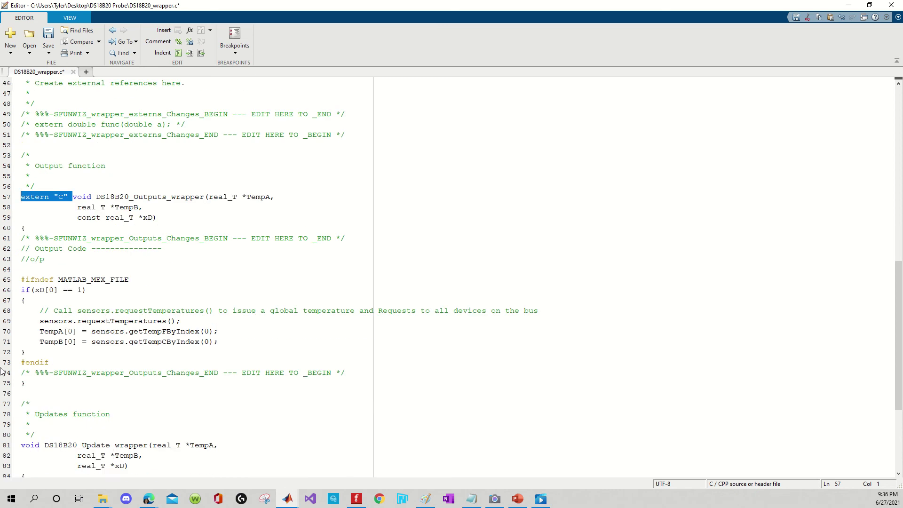
scroll(134, 342, down, 4)
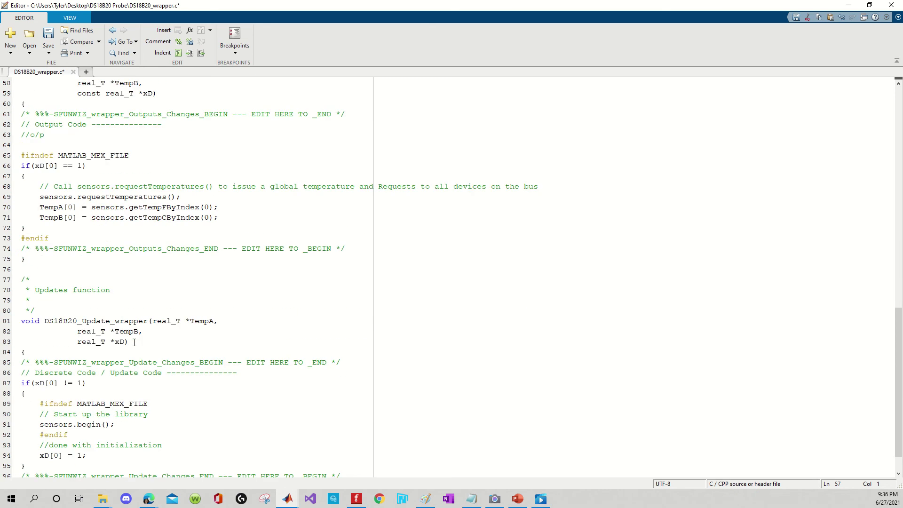
click(23, 322)
key(ctrl+v)
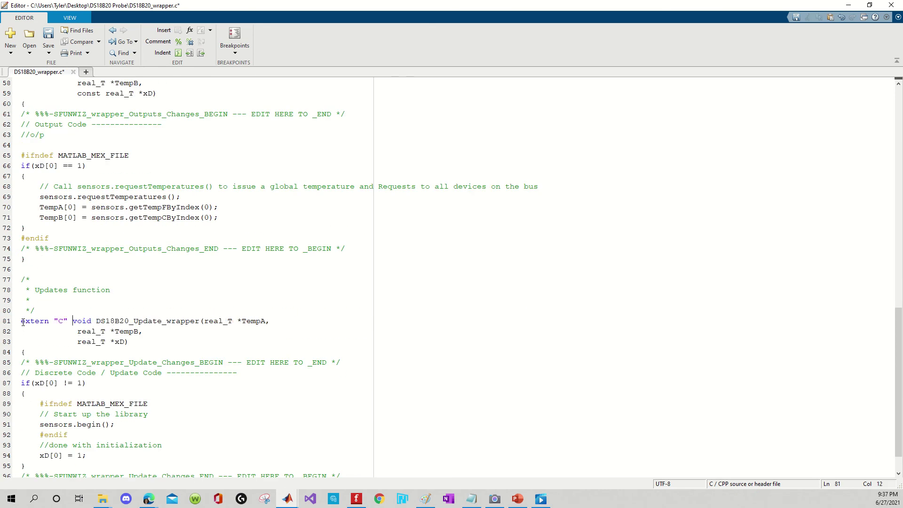
key(ctrl+s)
Step: Rename DS18B20_wrapper.c to DS18B20_wrapper.cpp in the Current Folder
click(894, 5)
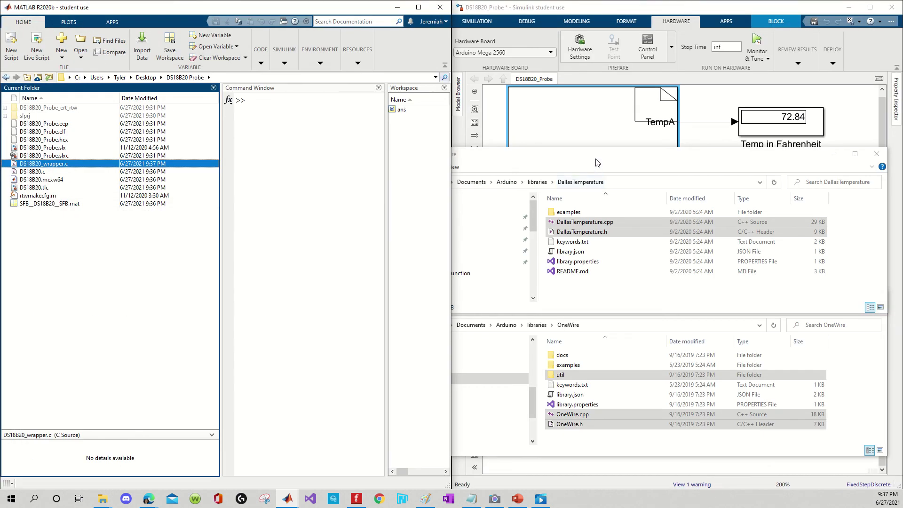
click(595, 162)
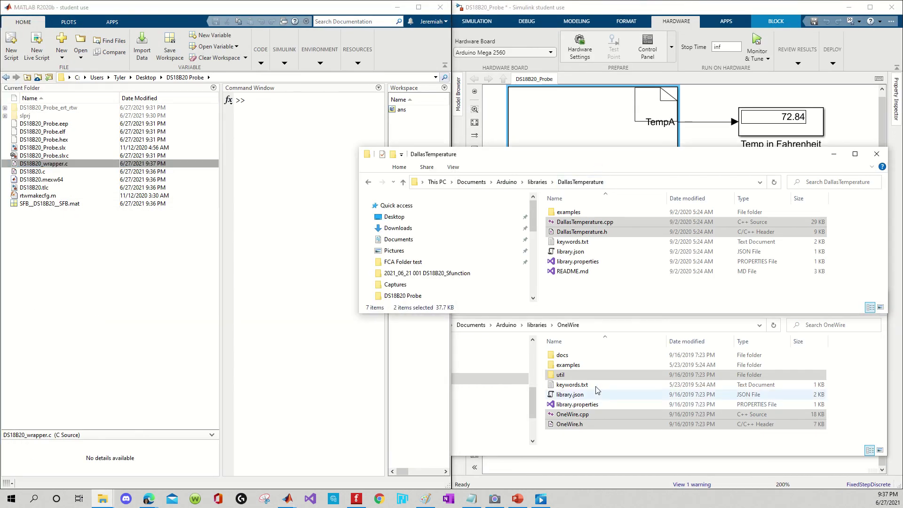
click(615, 8)
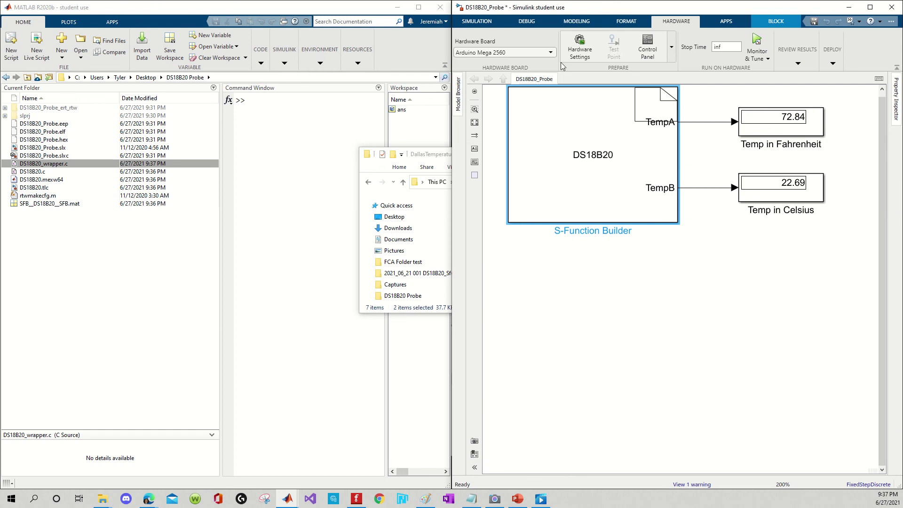
right_click(60, 164)
click(93, 236)
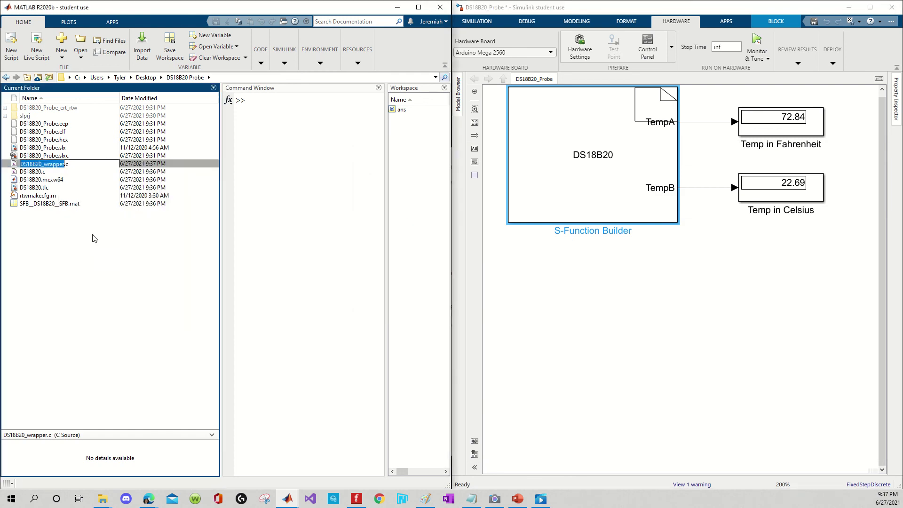
click(78, 168)
text(pp)
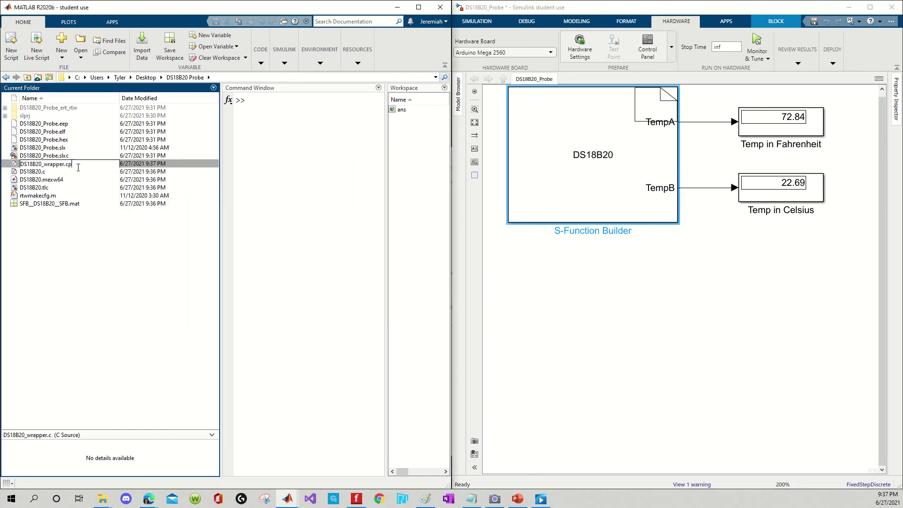
key(Return)
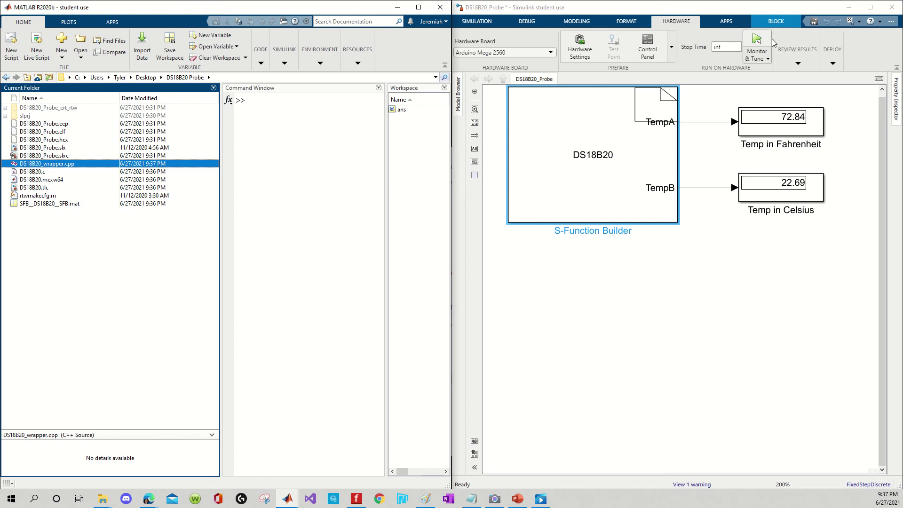
Step: Run DS18B20_Probe live via Monitor & Tune on the Arduino Mega 2560, reaching 75.2 °F / 24 °C
click(757, 40)
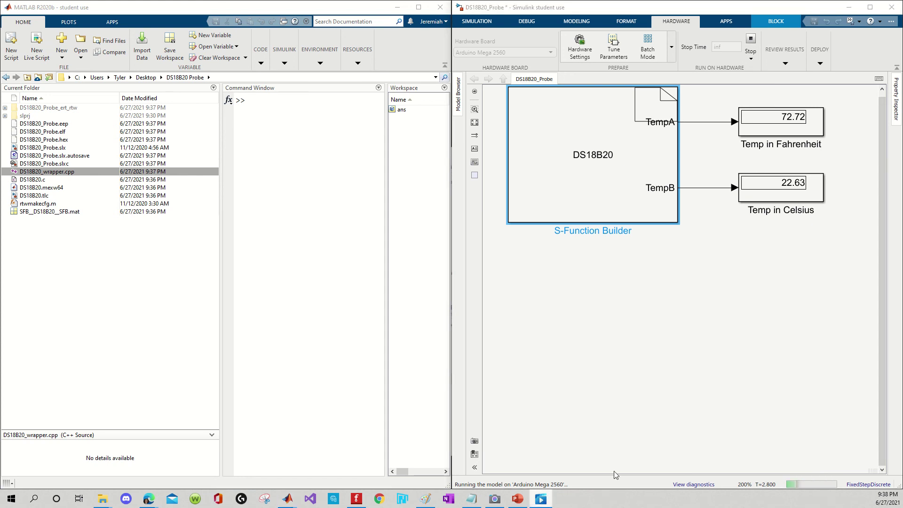
click(495, 498)
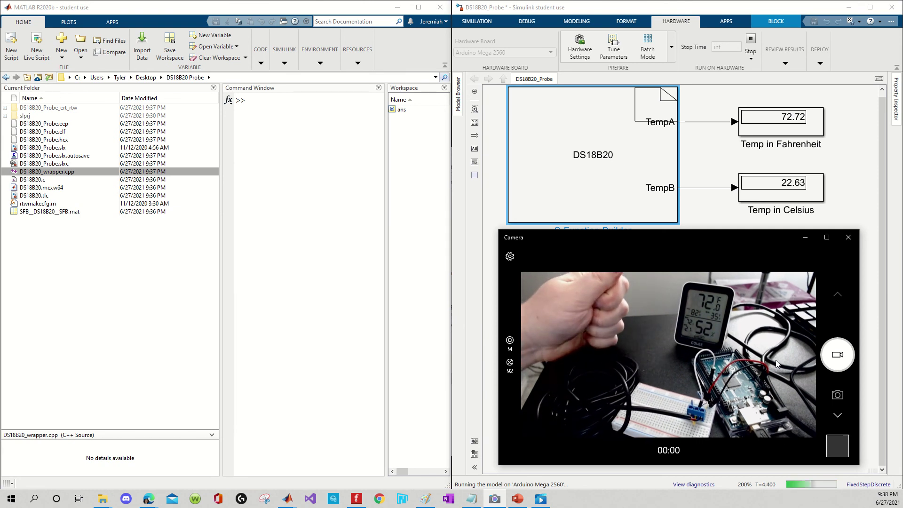
Step: Record live video of the Arduino and DS18B20 probe, then return to the running Simulink model
click(838, 356)
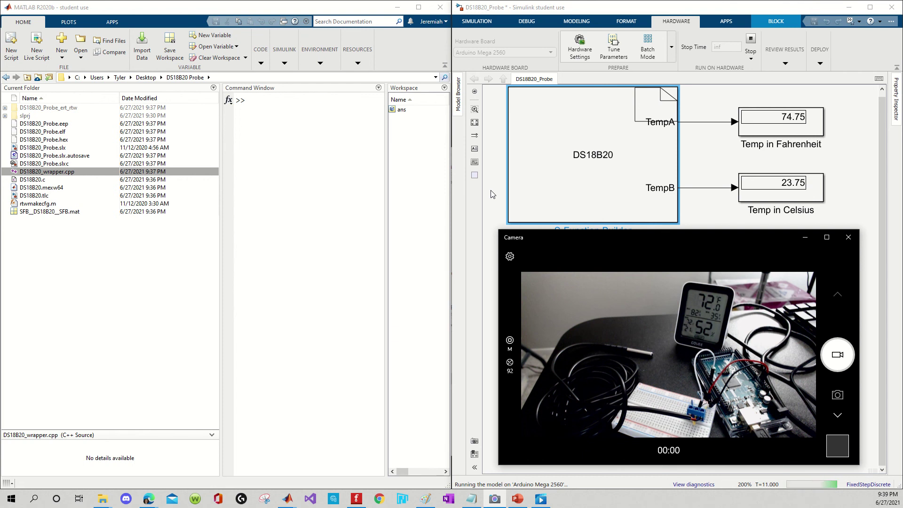
click(499, 170)
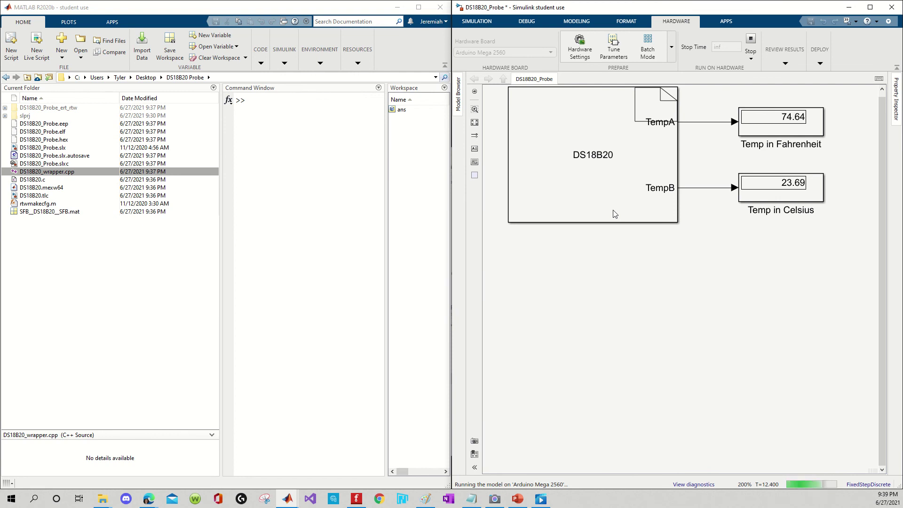
Step: Show the OneWire library folder's full path in File Explorer, then return to the running model
click(124, 302)
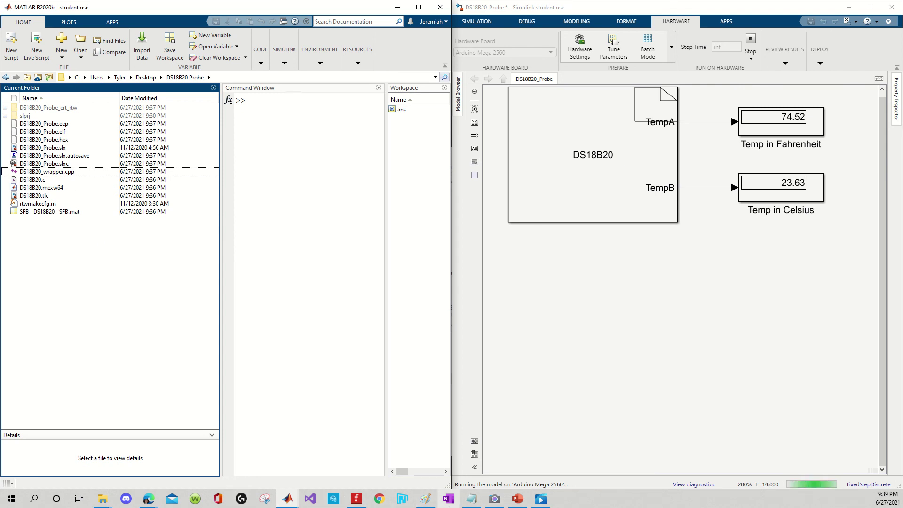
click(98, 504)
click(447, 466)
click(653, 325)
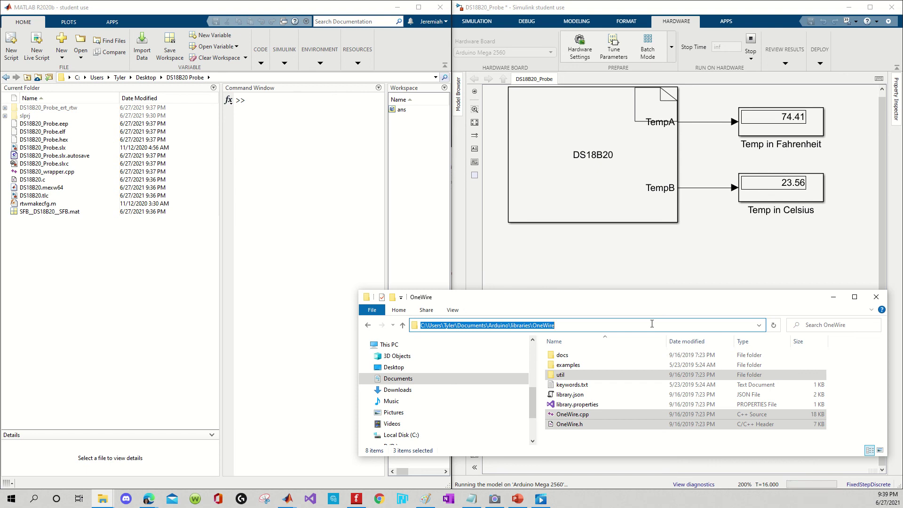
click(773, 278)
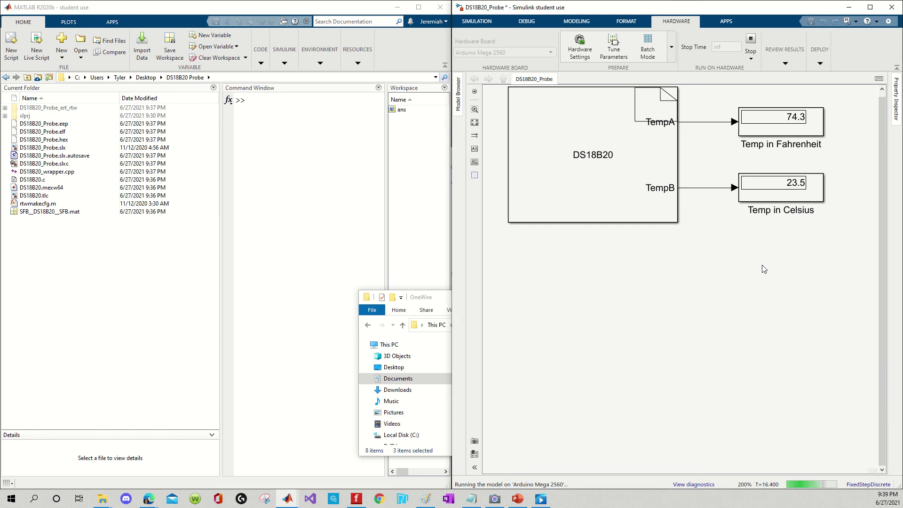